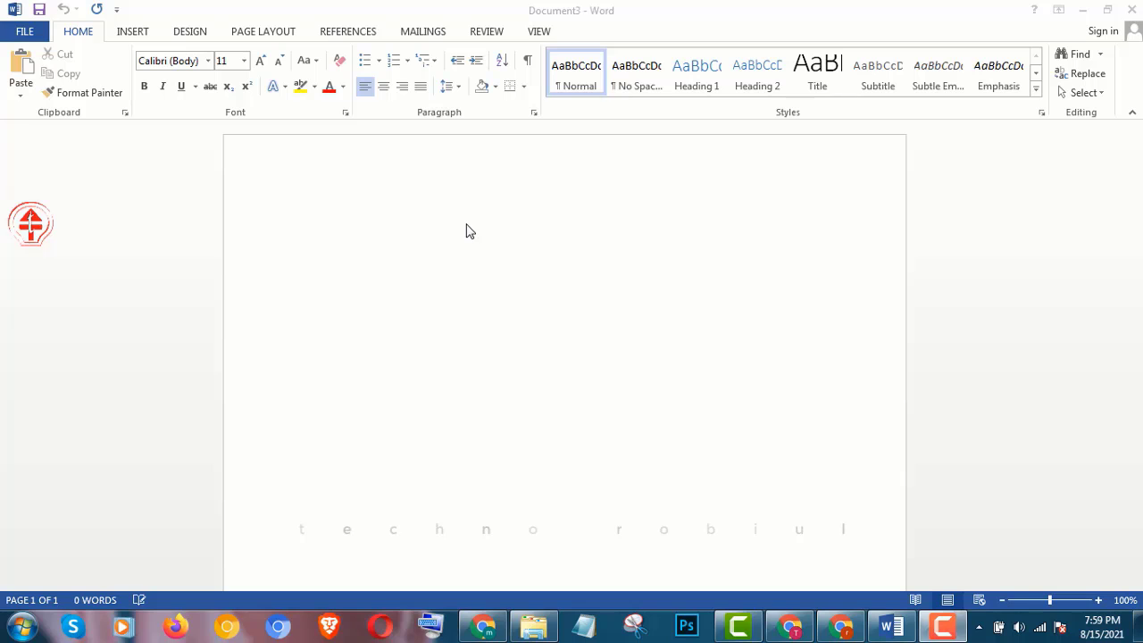
- Copy the lipsum.com paragraph about where to get Lorem Ipsum from Chrome and paste it into Word
click(190, 38)
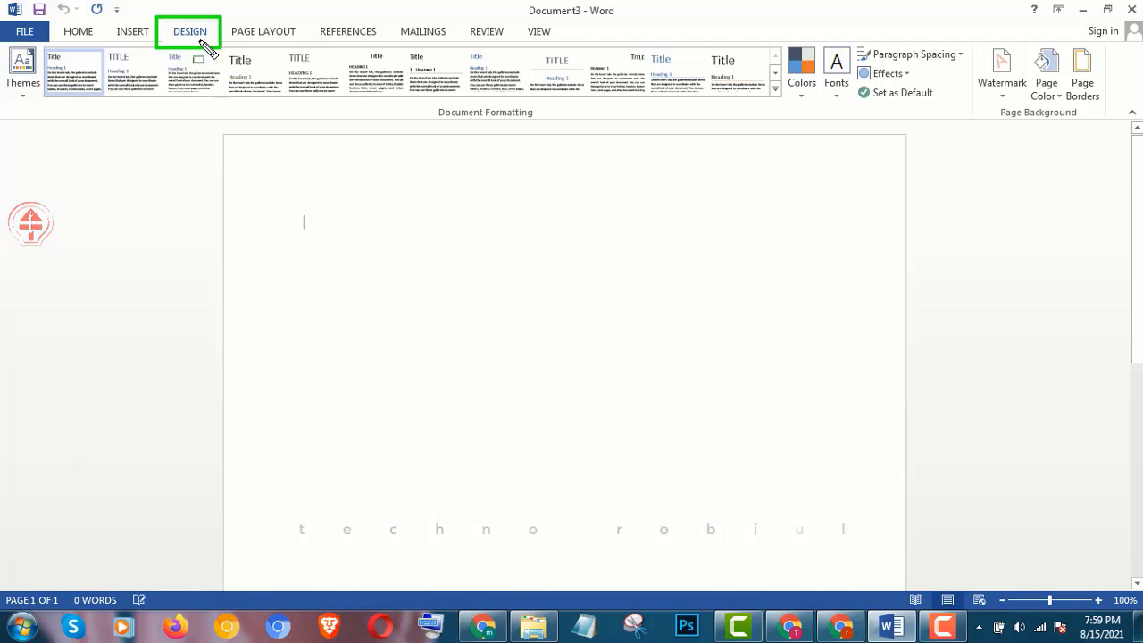
click(484, 627)
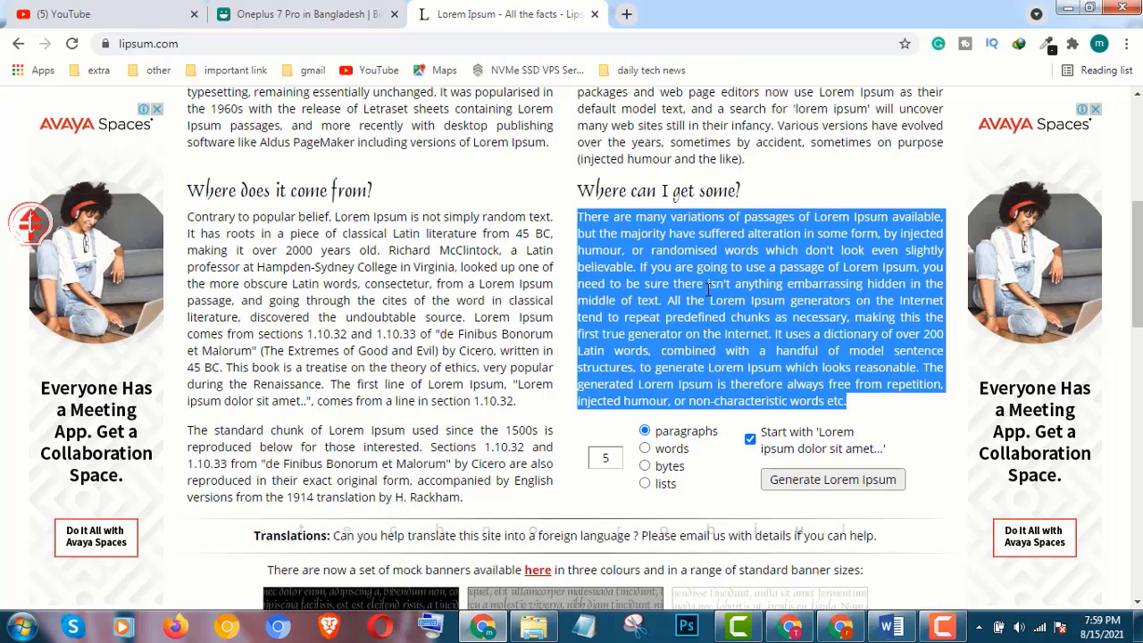
right_click(807, 221)
click(826, 231)
click(892, 627)
key(ctrl+v)
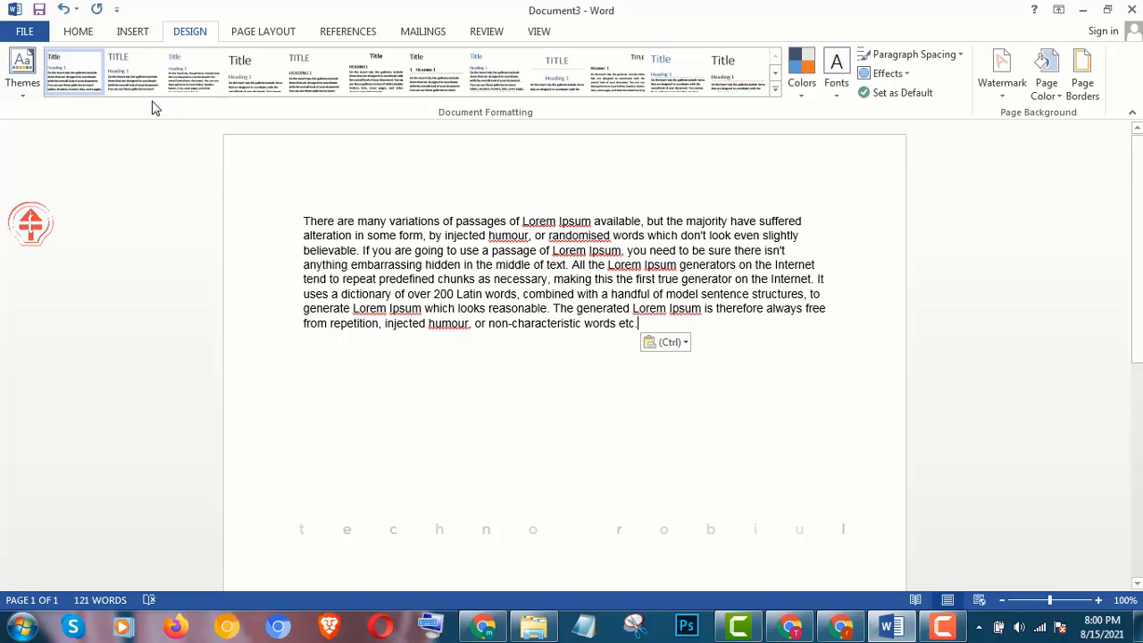
- Apply the Office theme to the pasted paragraph in place of Organic
drag(304, 221, 676, 339)
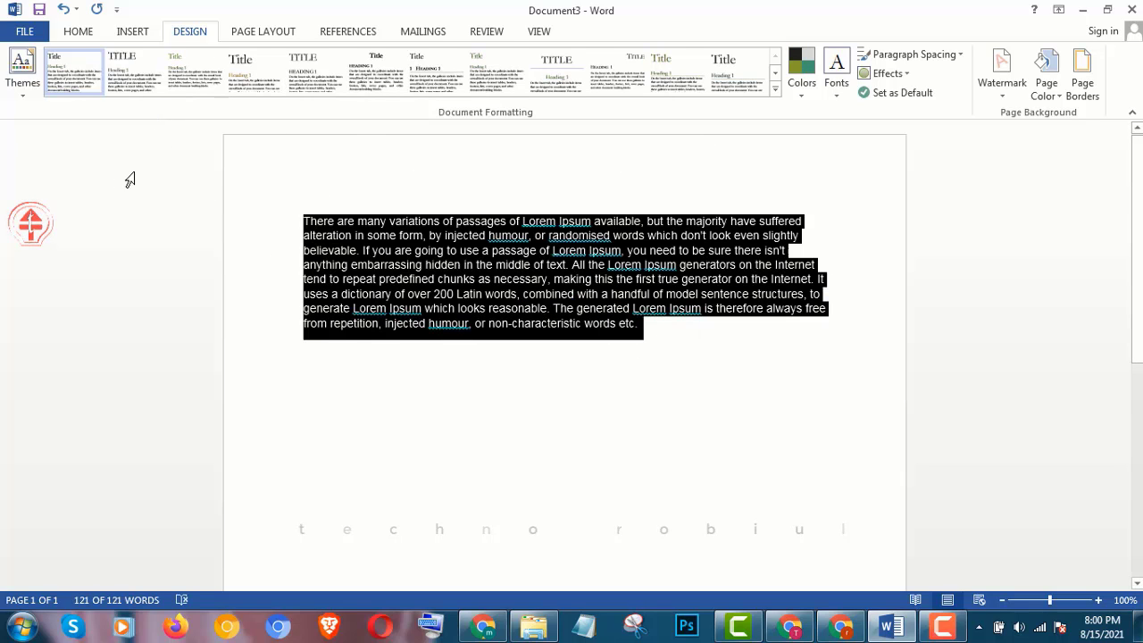
click(26, 94)
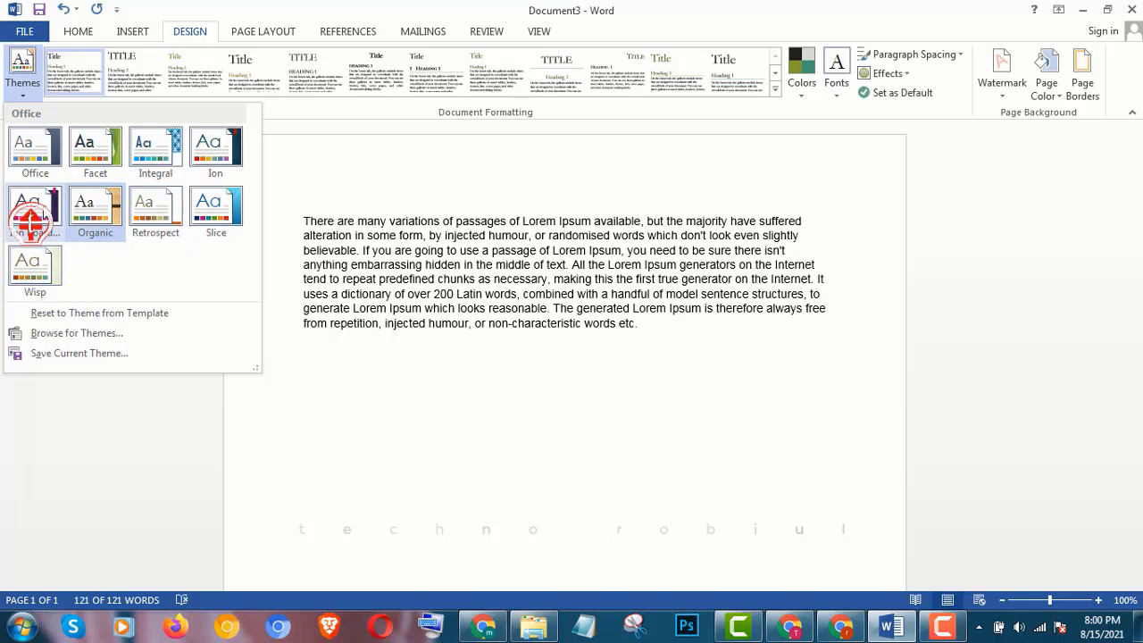
click(42, 157)
key(ctrl+a)
click(339, 161)
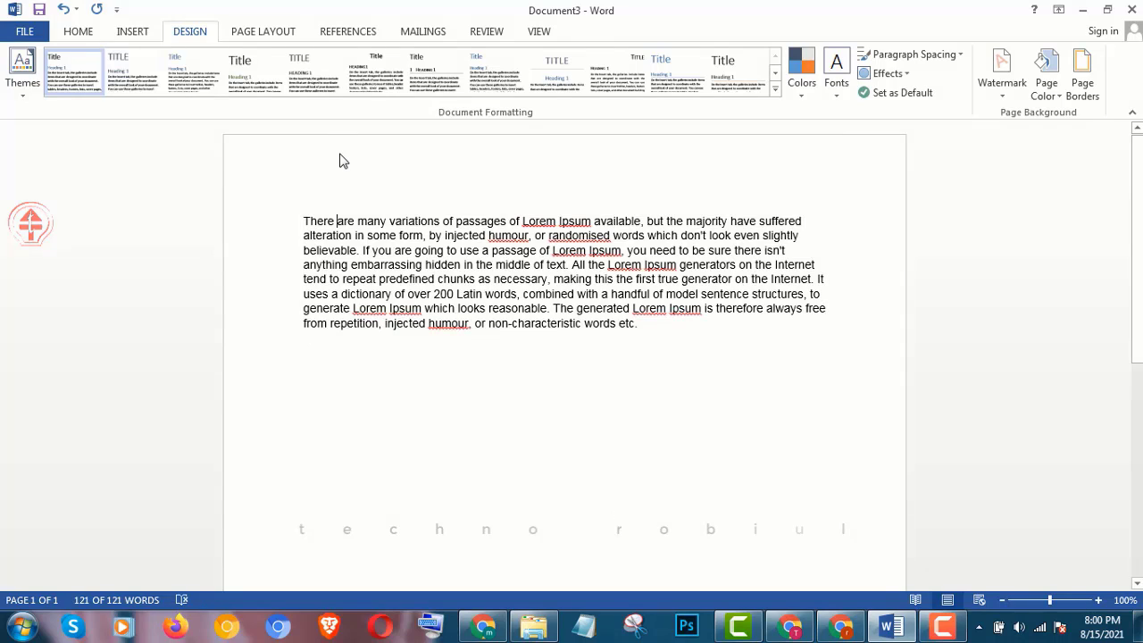
- Apply the Lines (Simple) style set so the paragraph text becomes justified
drag(303, 220, 648, 338)
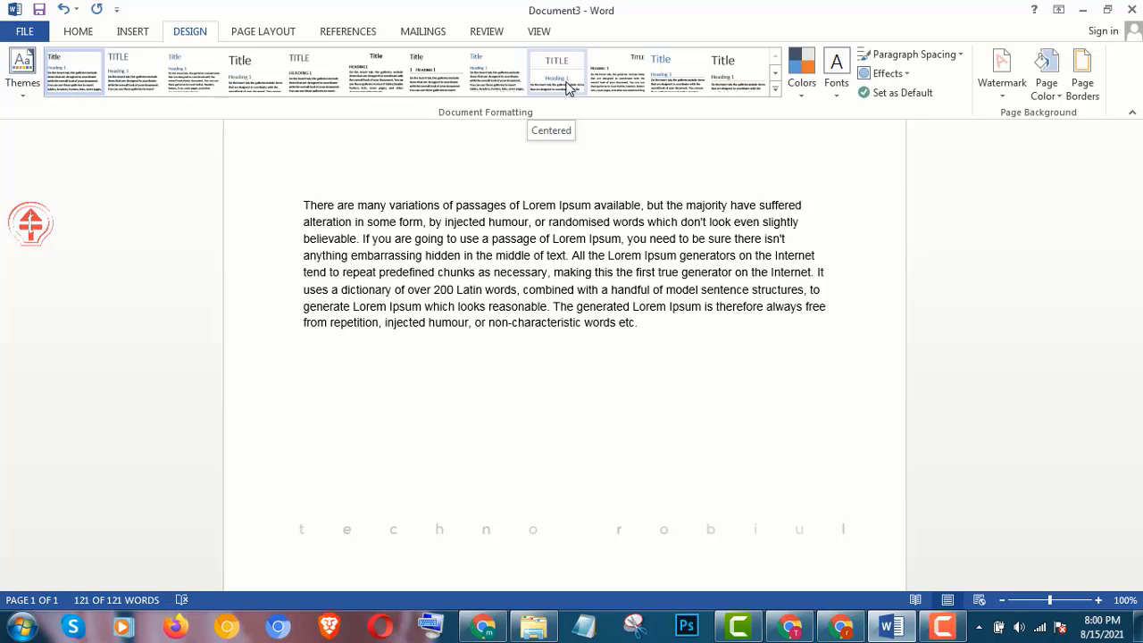
click(632, 92)
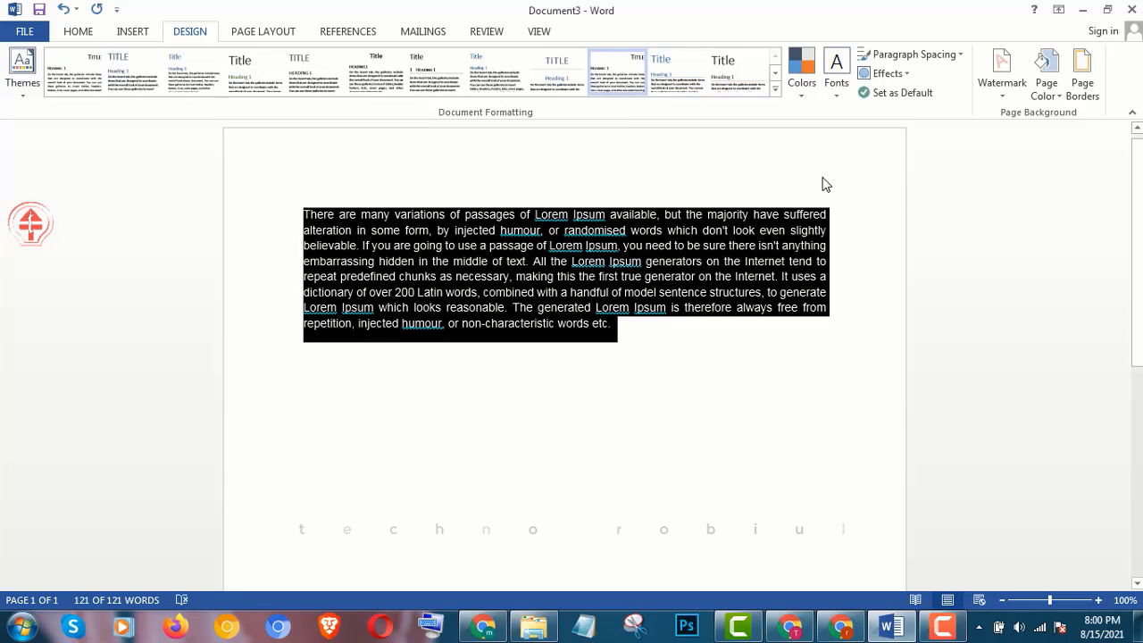
click(858, 199)
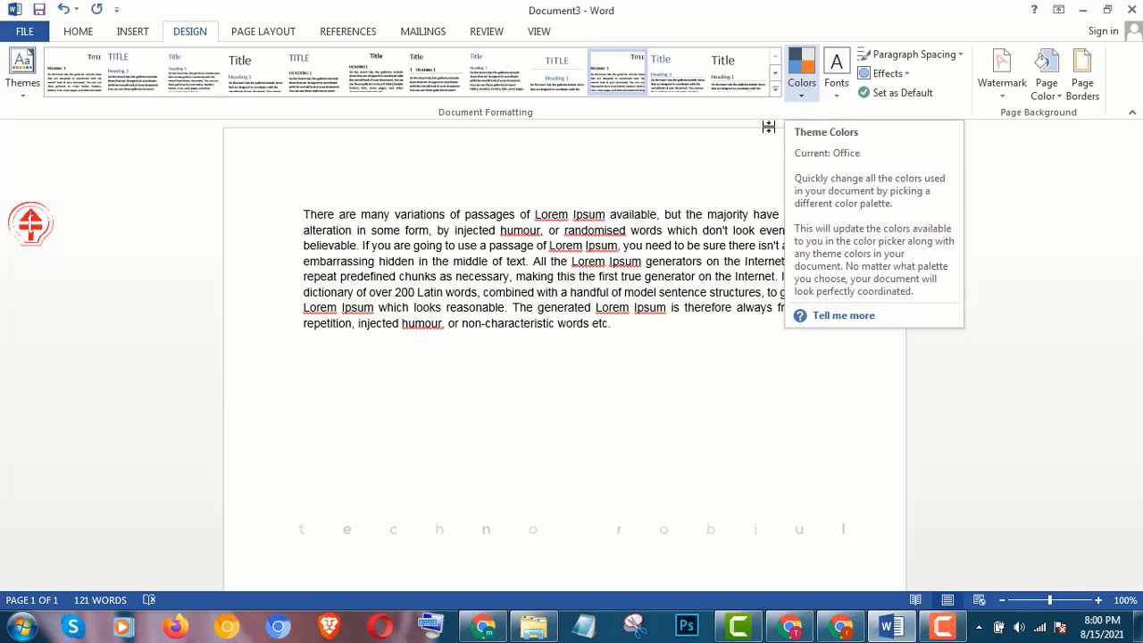
ctrl+click(715, 166)
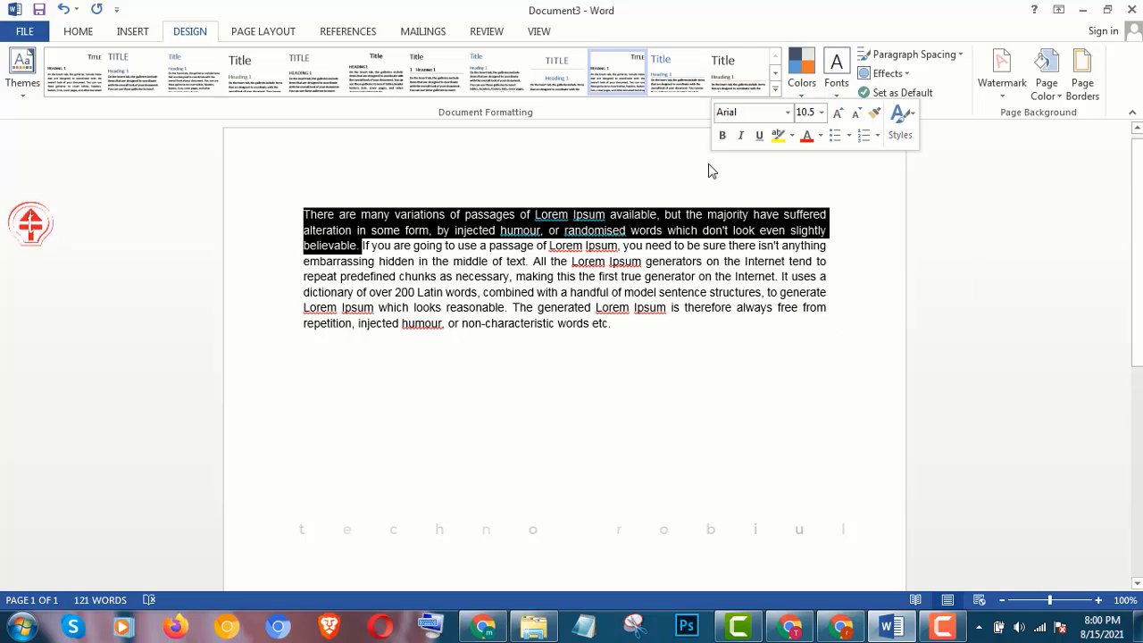
click(127, 34)
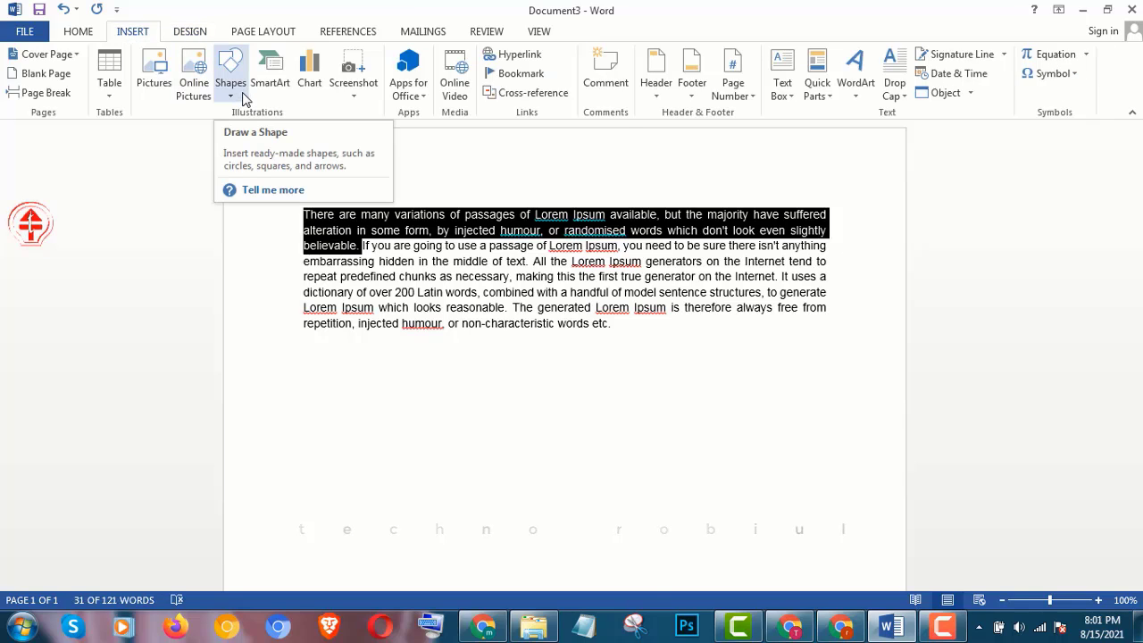
- Draw a blue Plaque shape on a new line below the paragraph
click(482, 324)
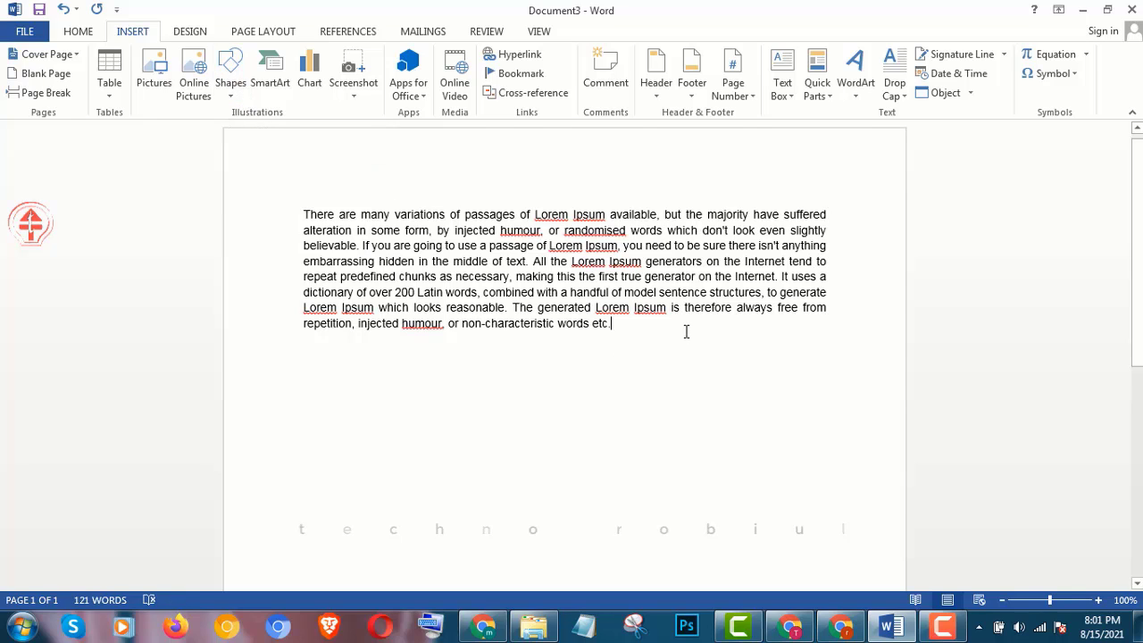
key(Return)
key(Return)
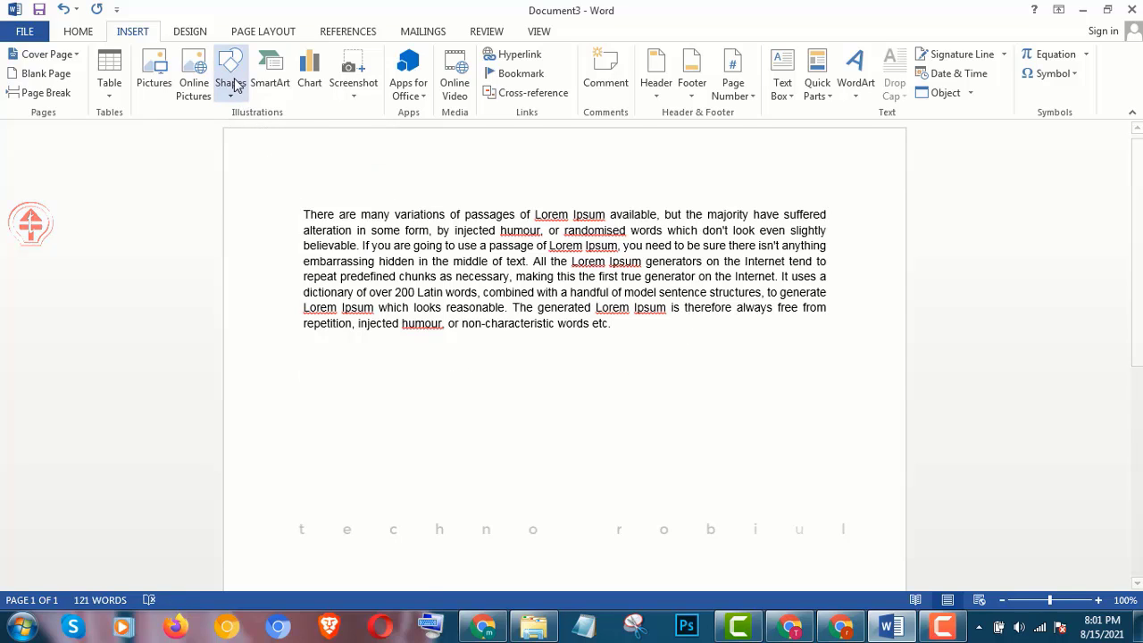
click(231, 81)
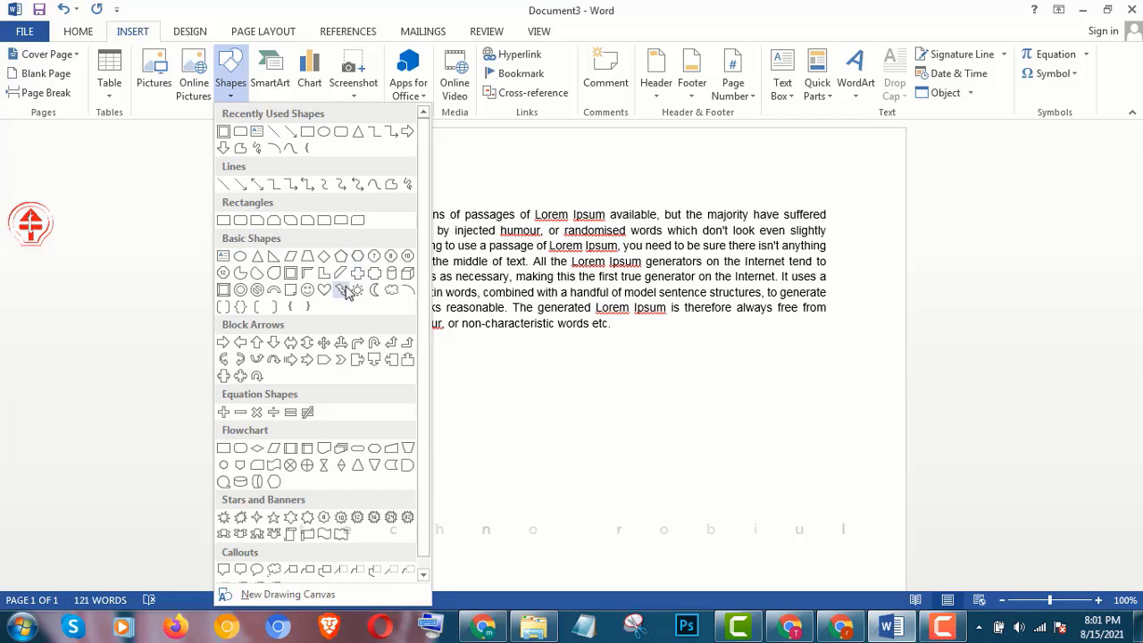
click(375, 275)
drag(387, 398, 617, 549)
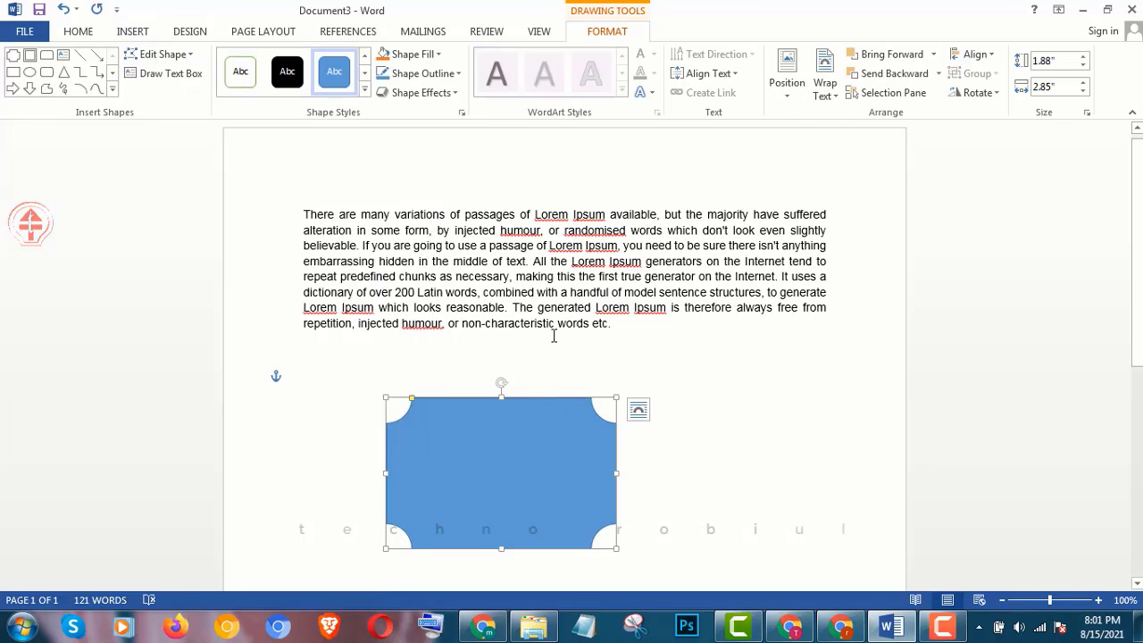
click(190, 31)
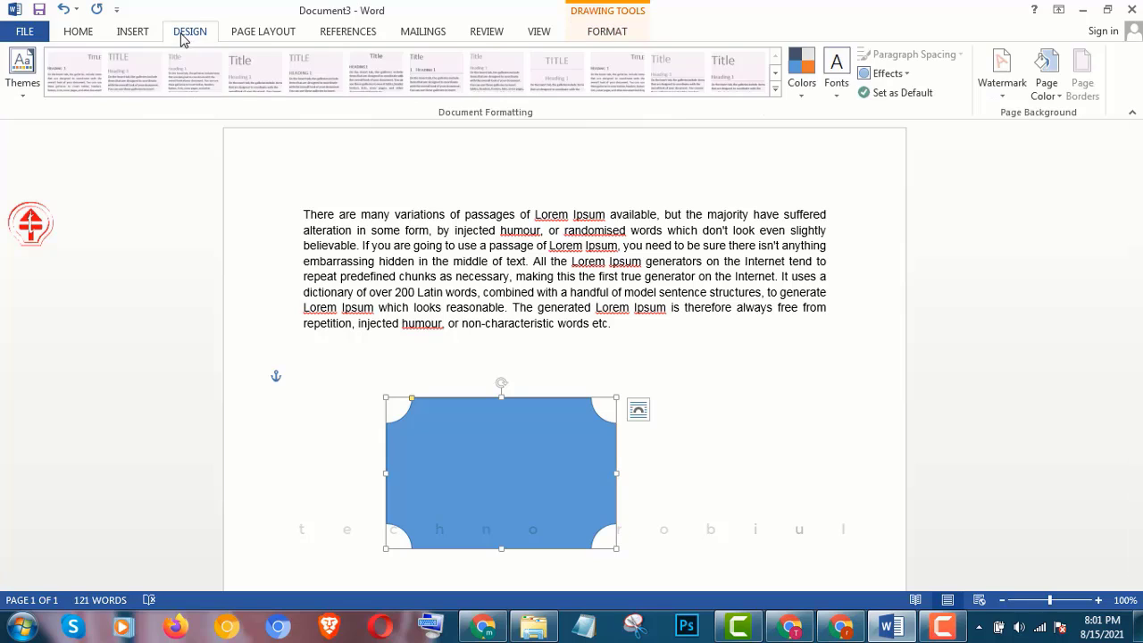
- Switch the theme colours to Orange Red, turning the plaque orange, and nudge it up toward the text
click(801, 76)
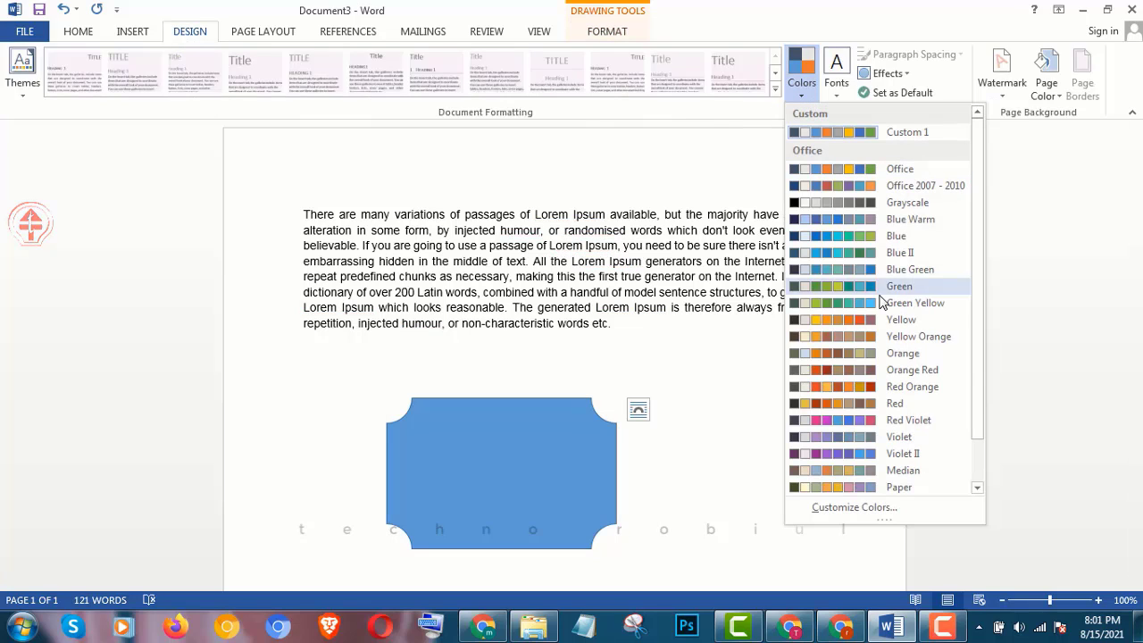
click(873, 370)
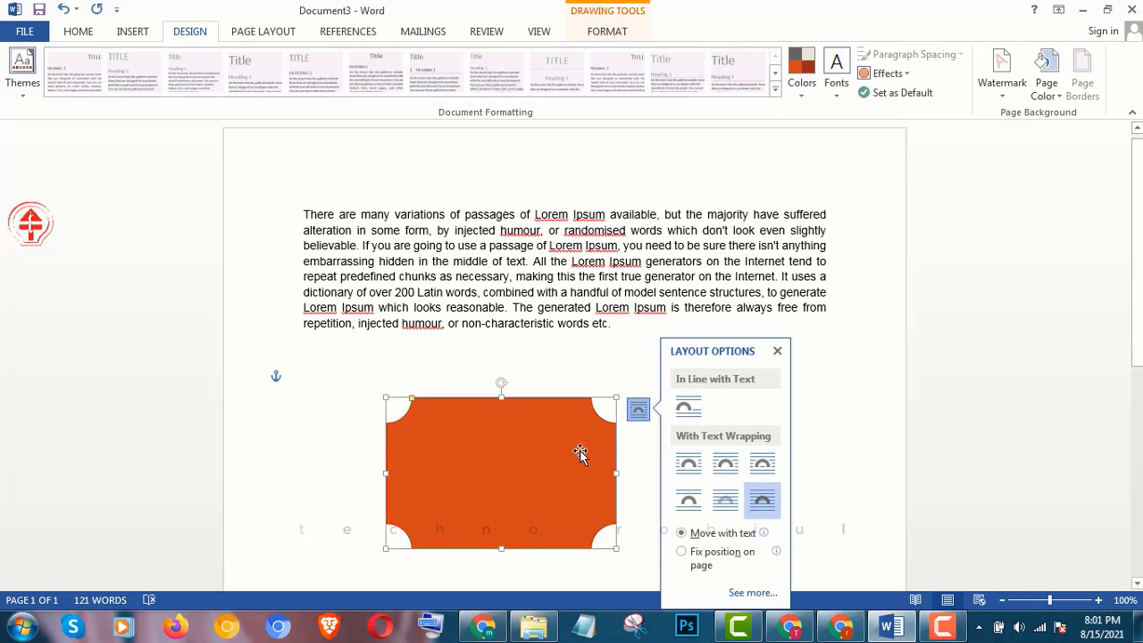
drag(581, 453, 595, 411)
click(742, 401)
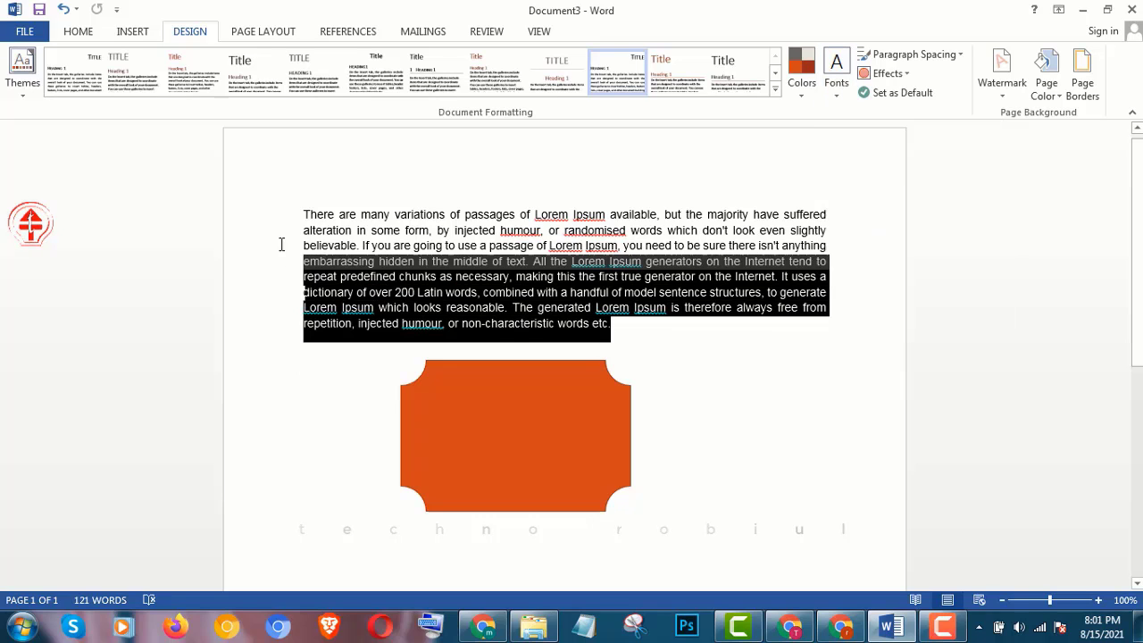
- Set the theme fonts to the Arial Black-Arial pair
drag(612, 336, 339, 198)
click(836, 89)
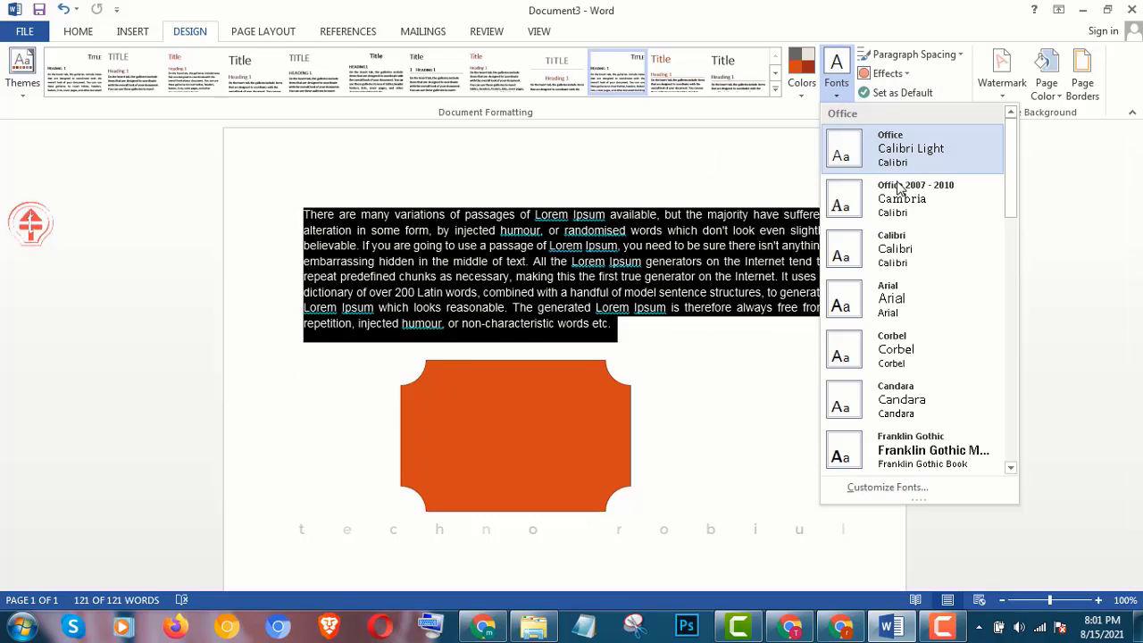
scroll(909, 323, down, 5)
scroll(908, 323, down, 5)
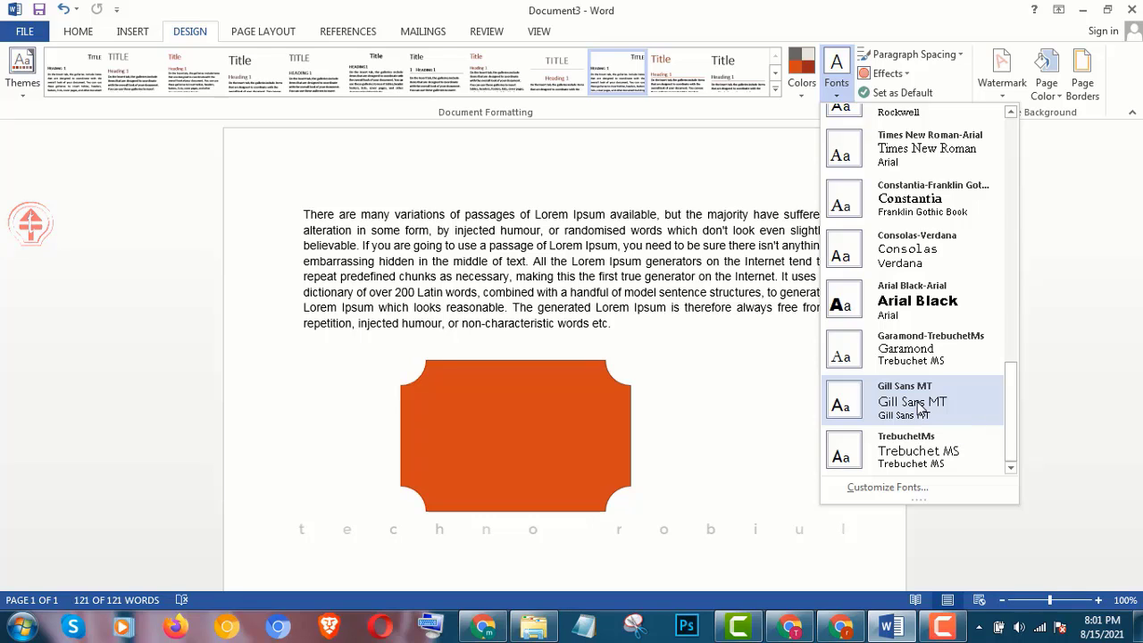
click(920, 317)
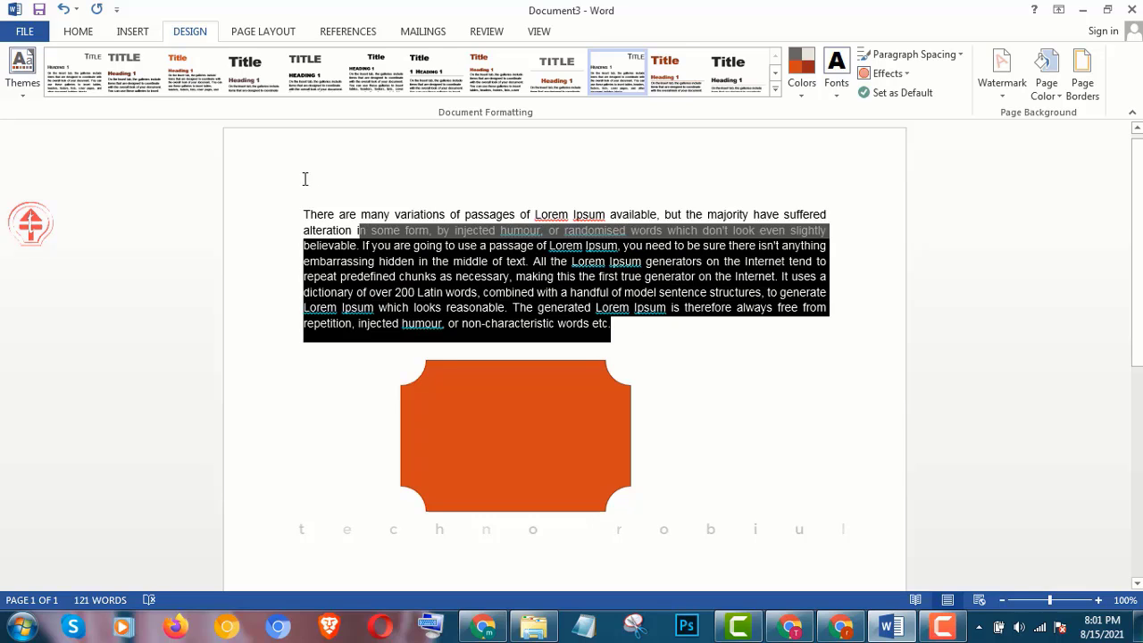
drag(637, 326, 280, 145)
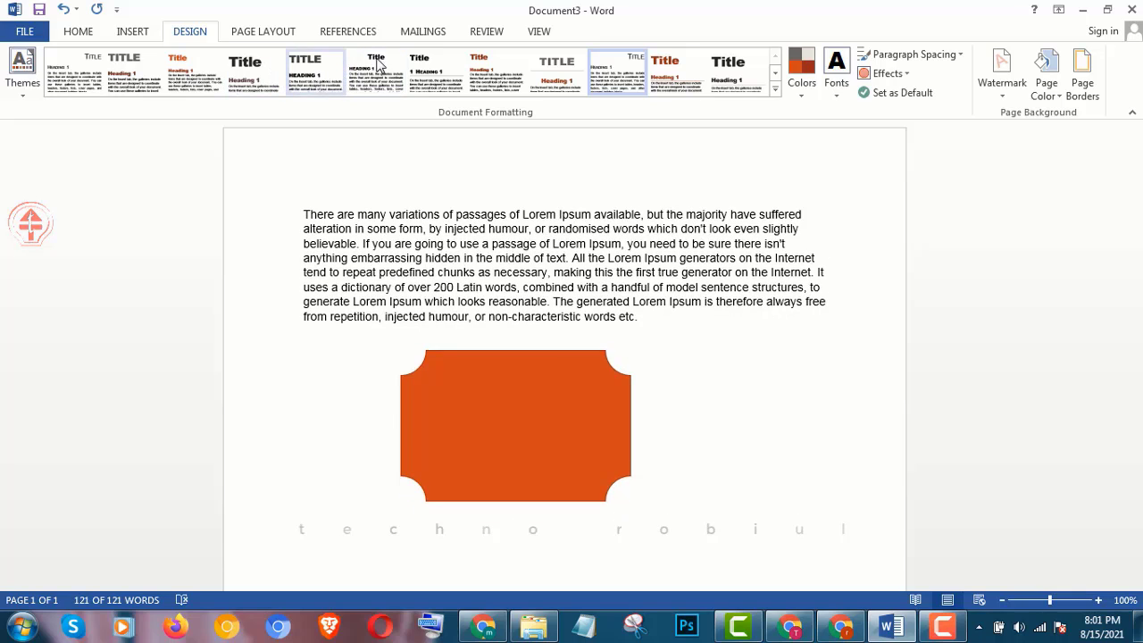
- Apply a different style set and Relaxed paragraph spacing to the paragraph
click(676, 70)
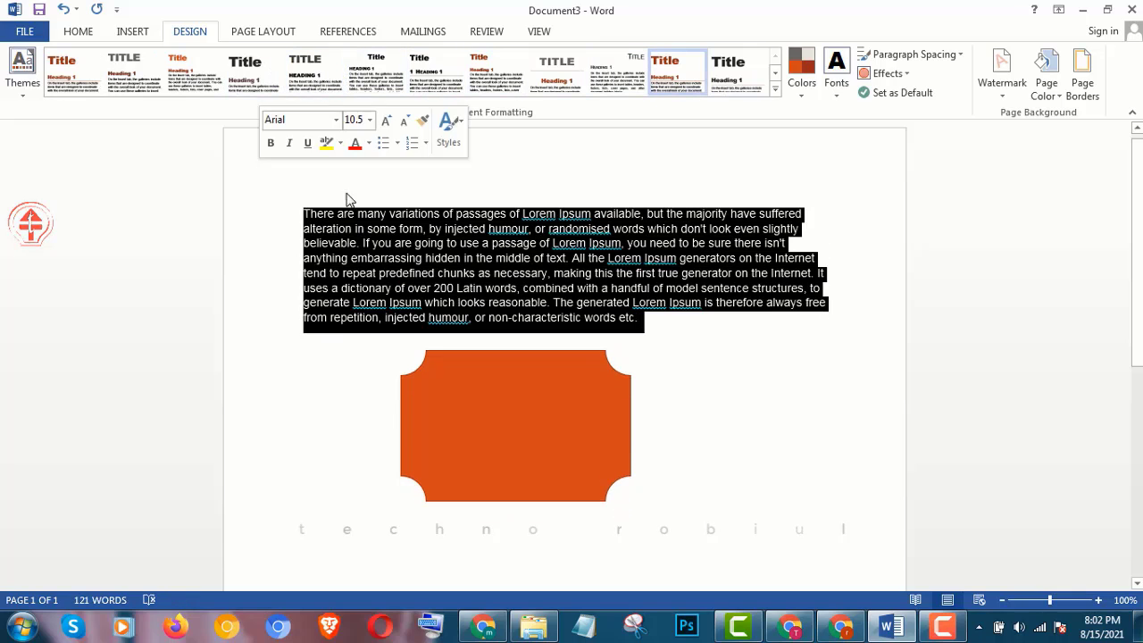
click(953, 58)
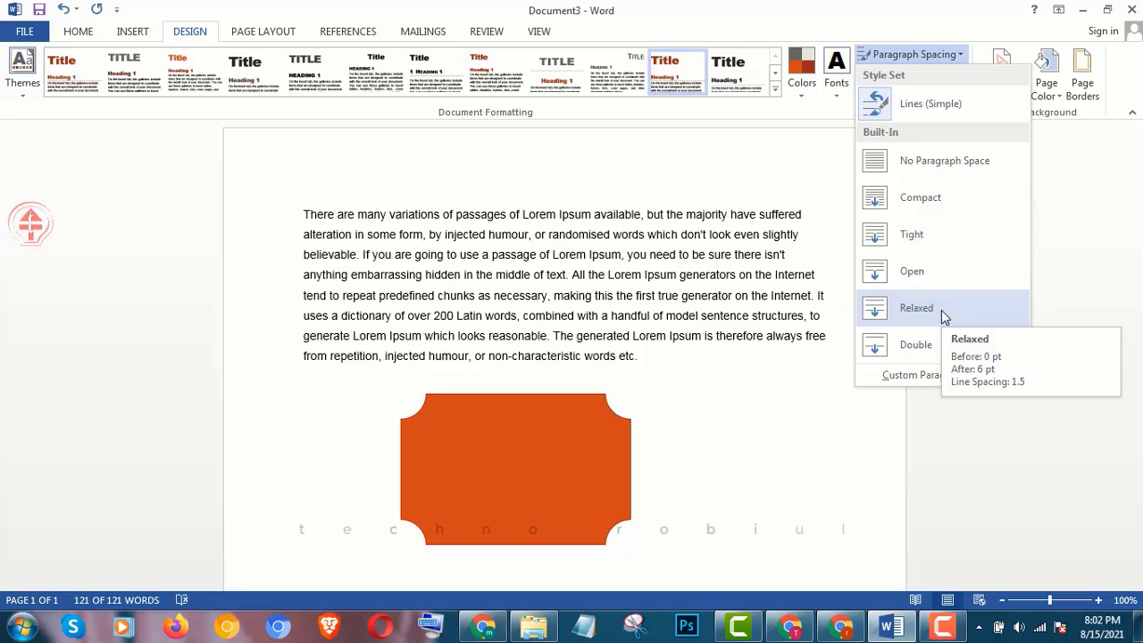
click(941, 310)
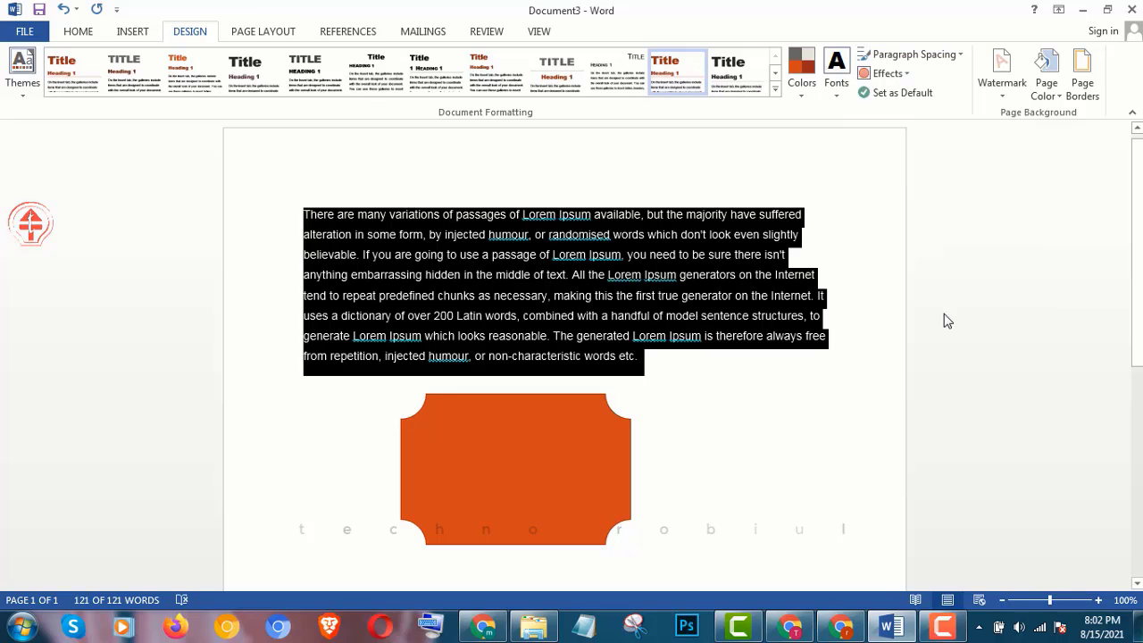
- Apply a theme effect from the Effects gallery with the orange plaque selected
click(906, 75)
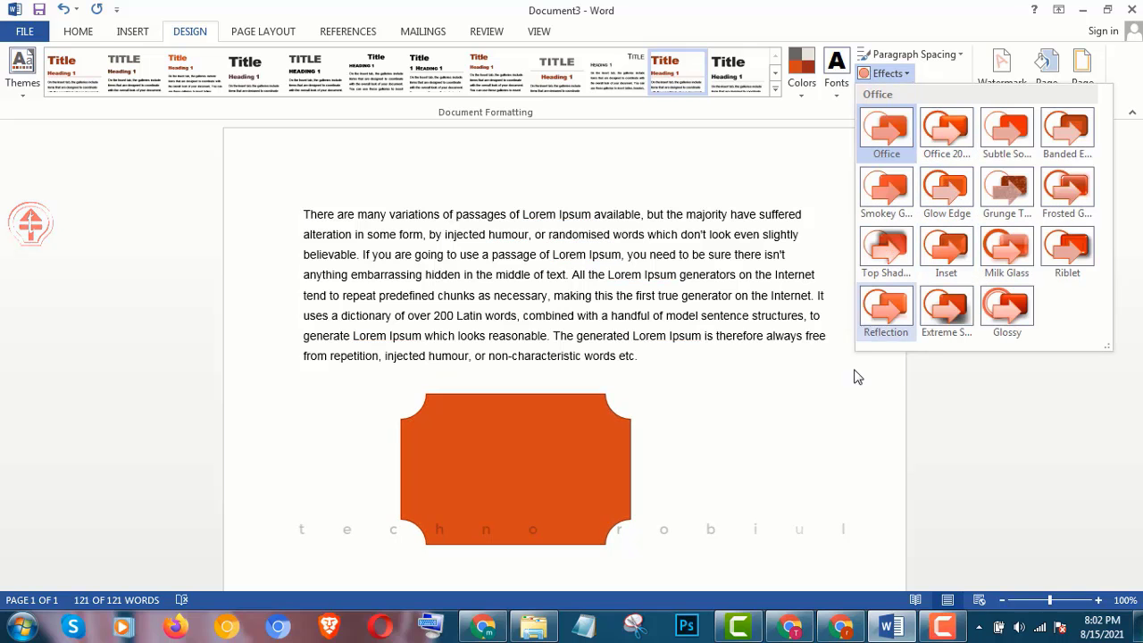
click(814, 454)
click(581, 463)
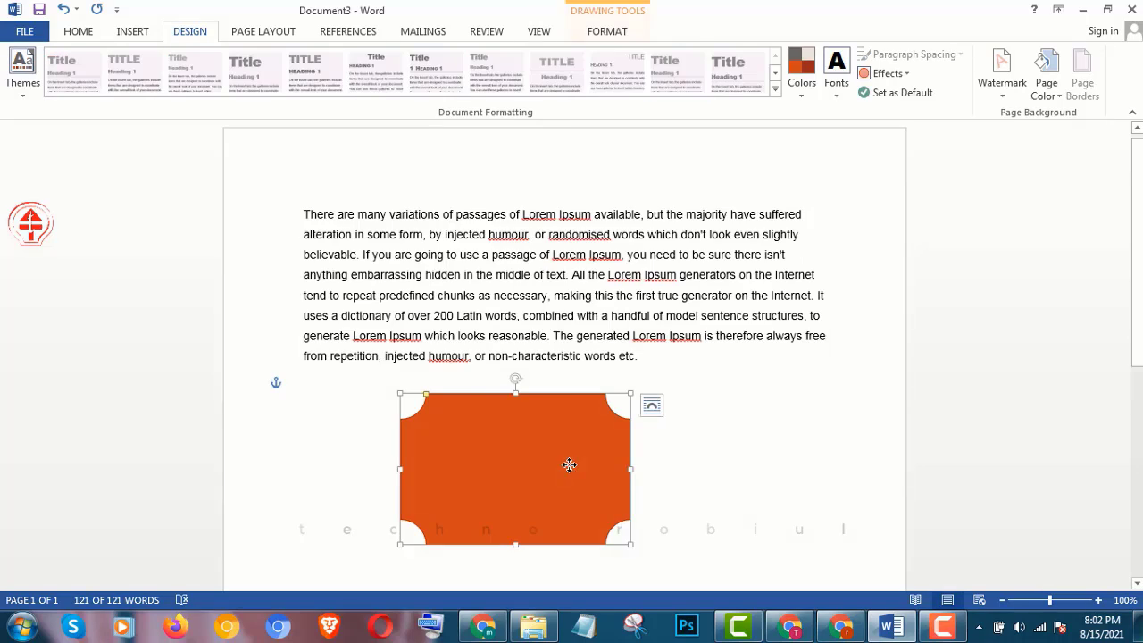
click(884, 74)
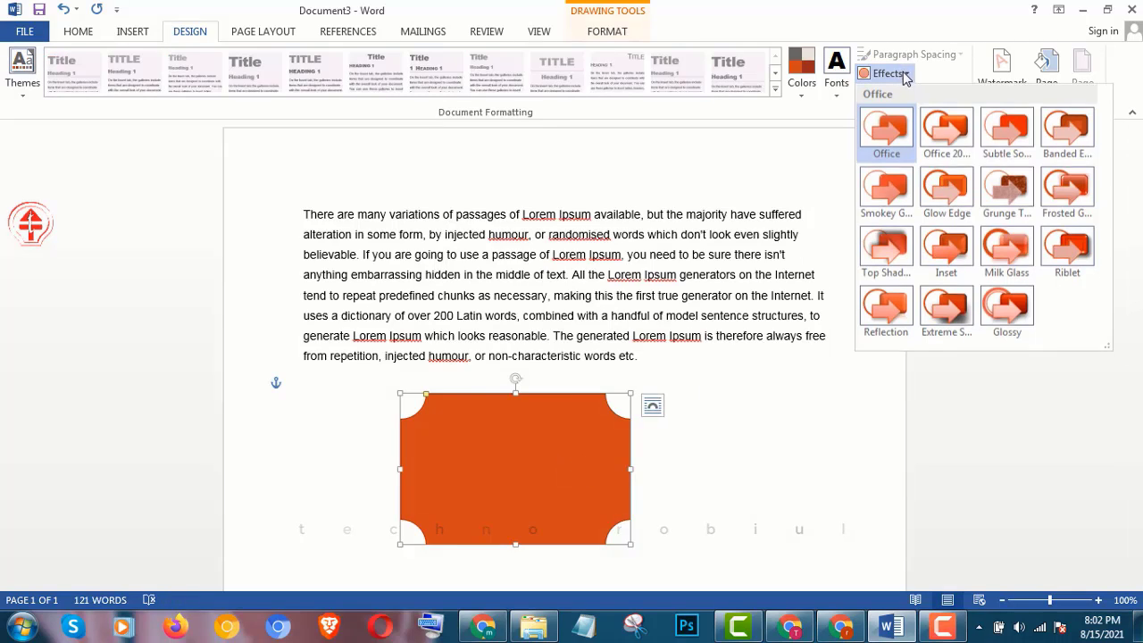
click(1076, 136)
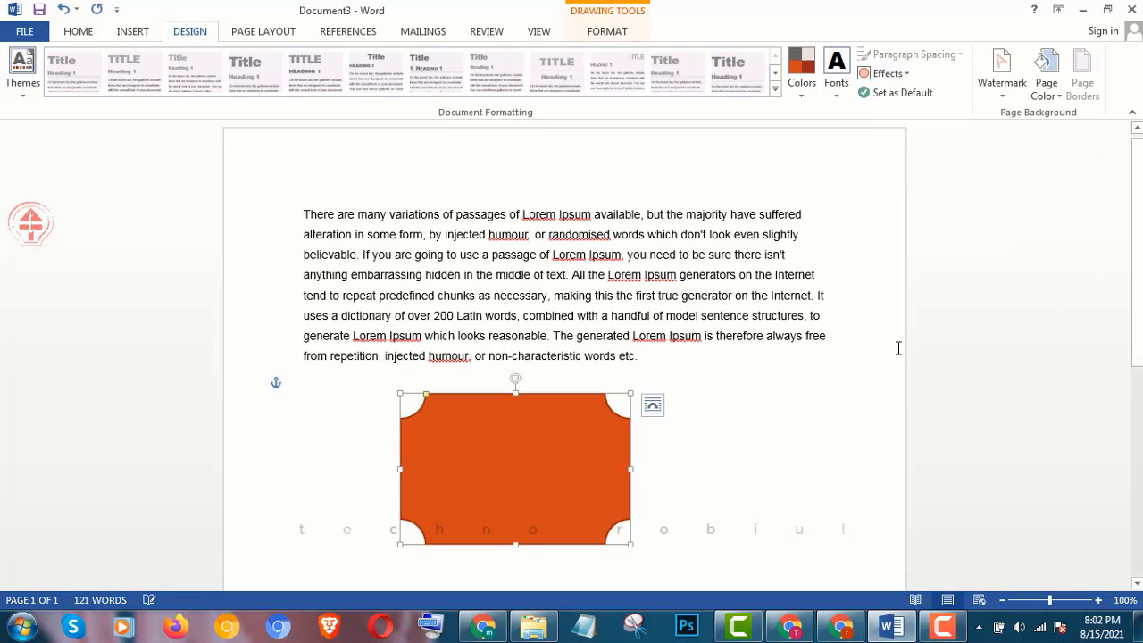
click(809, 409)
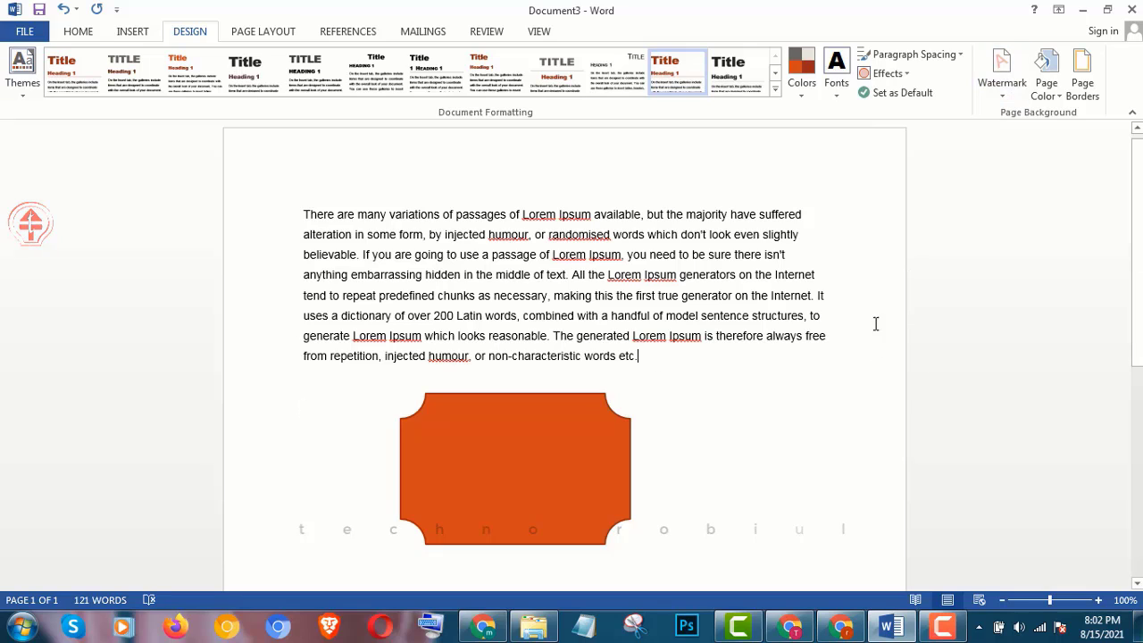
- Add the diagonal DO NOT COPY 1 watermark to the page
click(1002, 86)
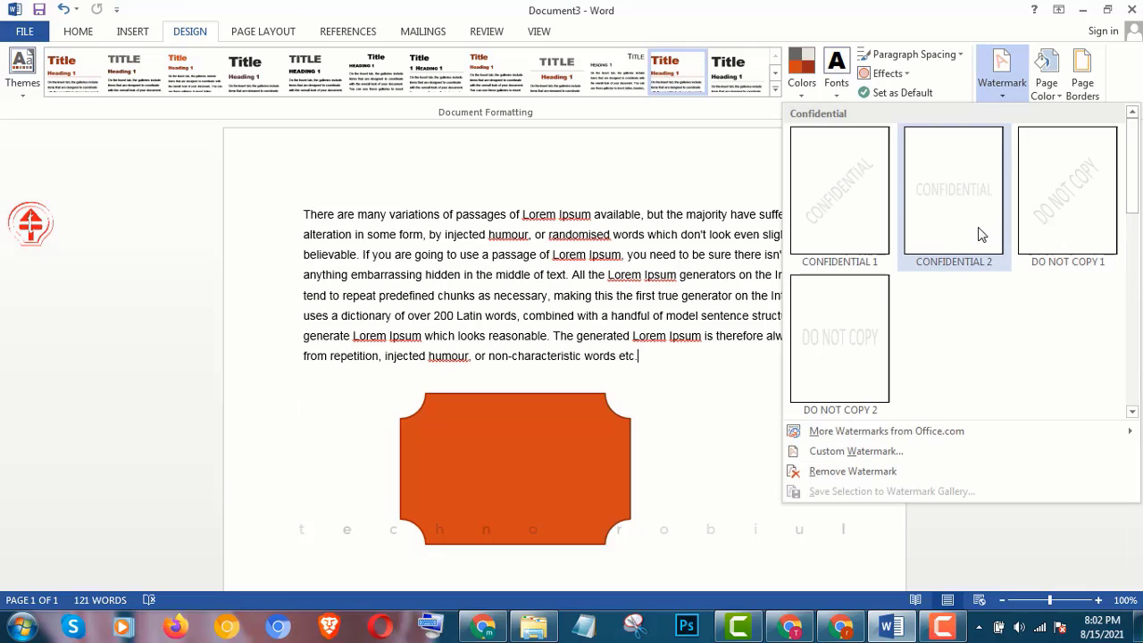
click(1075, 217)
scroll(836, 381, down, 3)
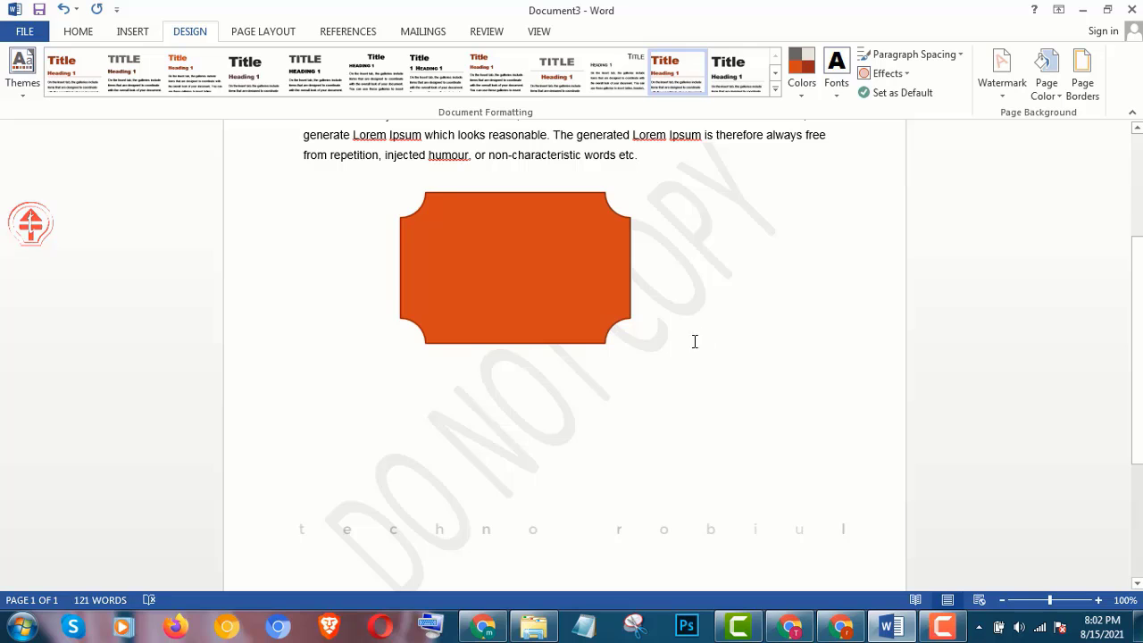
- Drag the orange plaque over to the left margin
drag(603, 284, 459, 271)
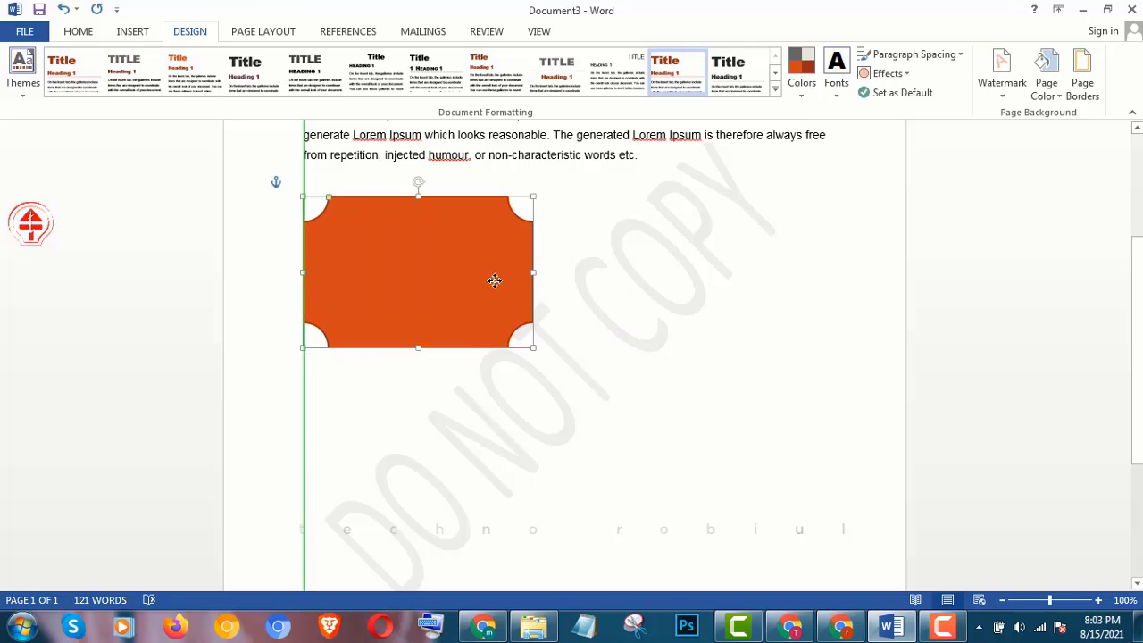
click(715, 382)
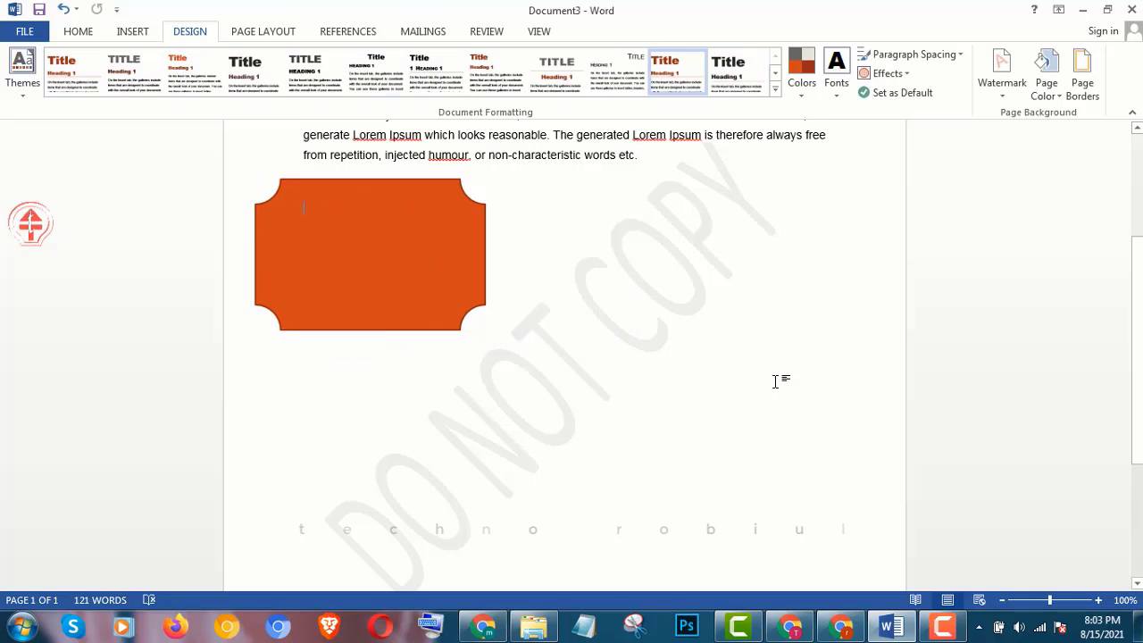
scroll(872, 355, up, 3)
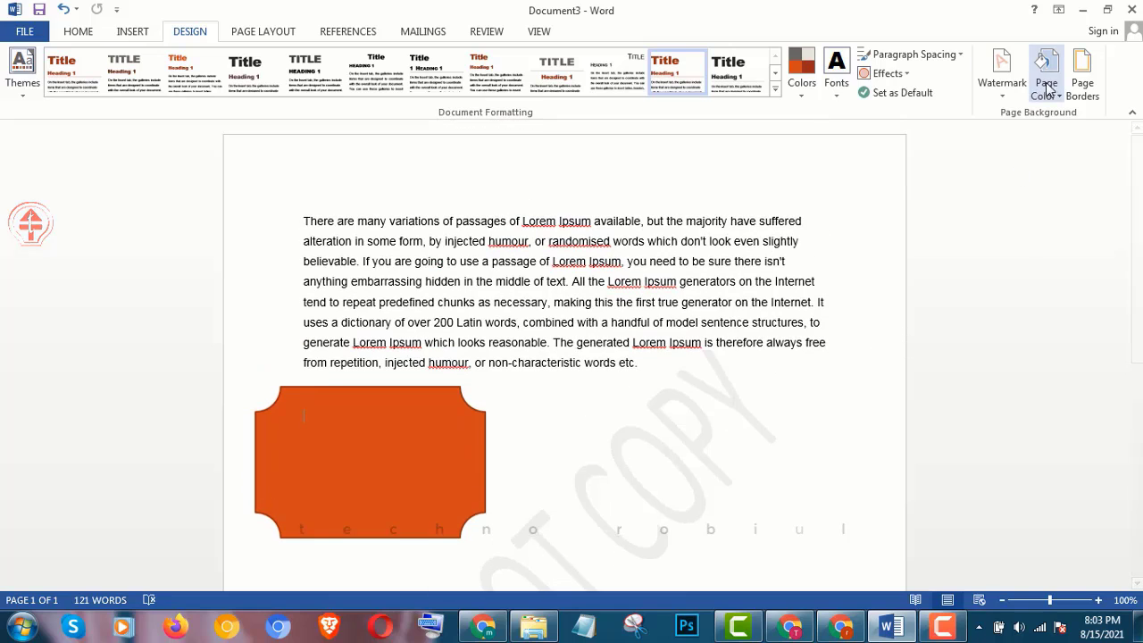
- Set a salmon-orange page colour, then try a 3-D page border and reset it to None
click(1047, 89)
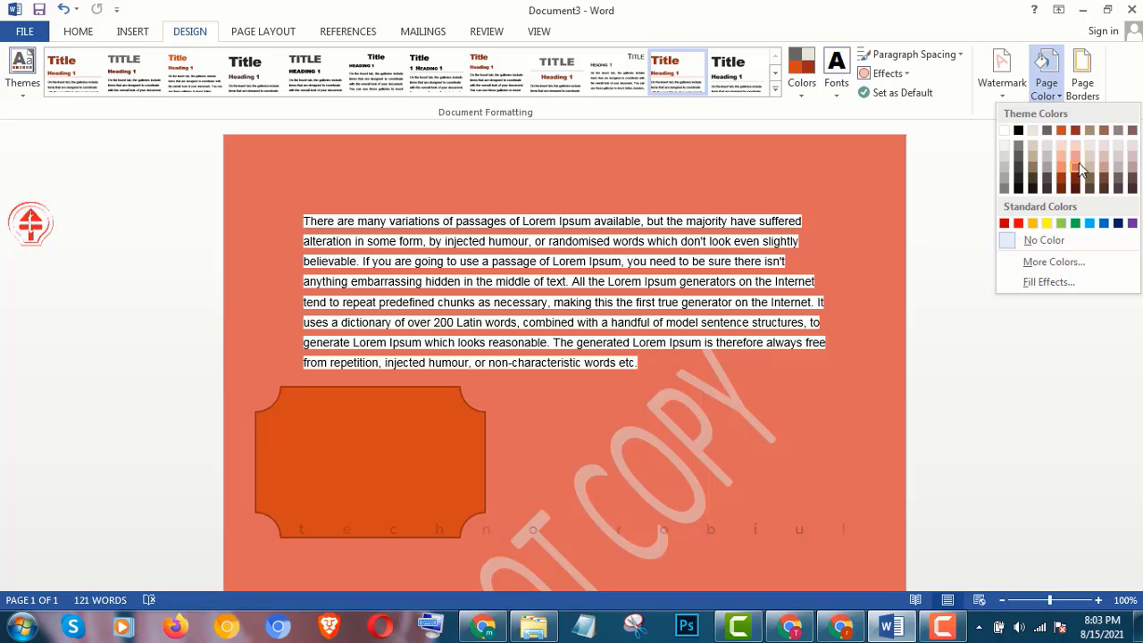
click(1077, 164)
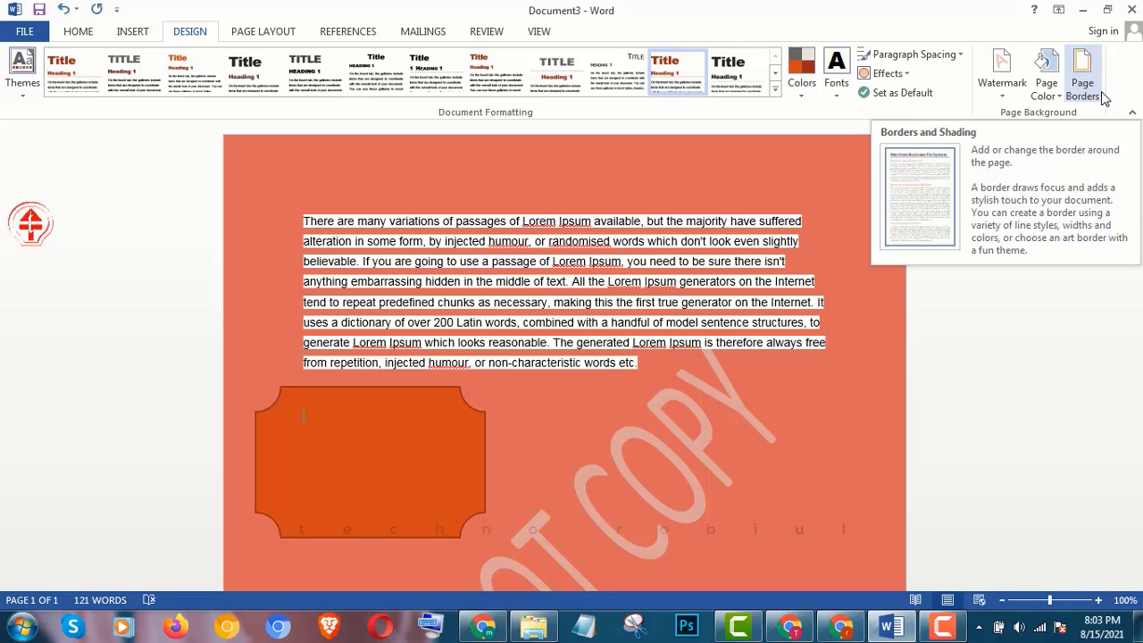
click(1082, 87)
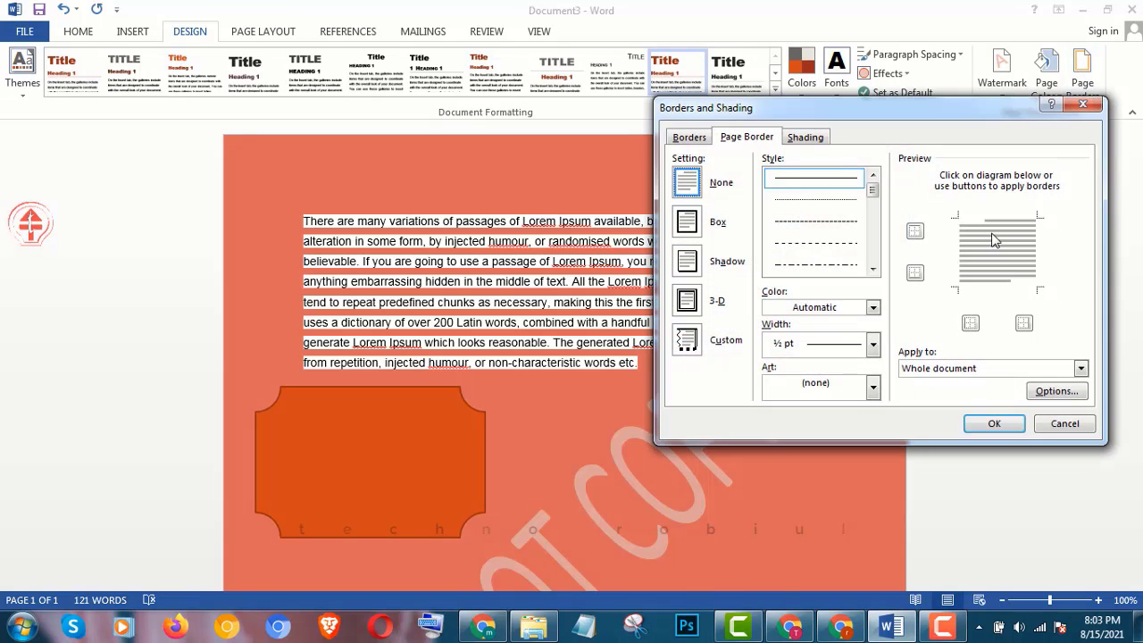
click(687, 301)
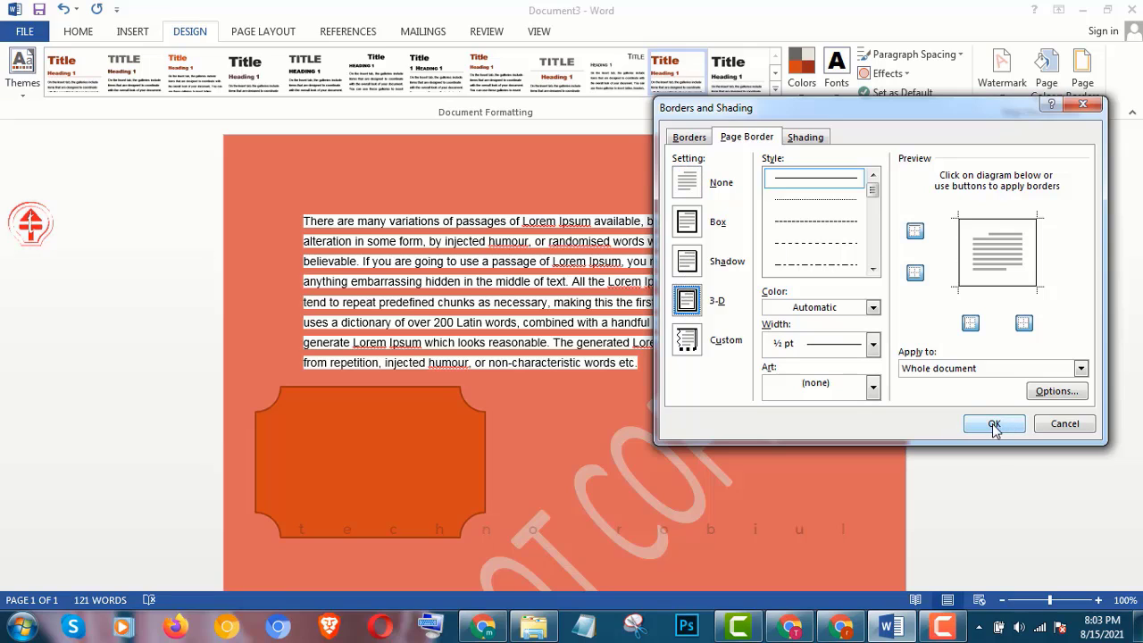
click(995, 425)
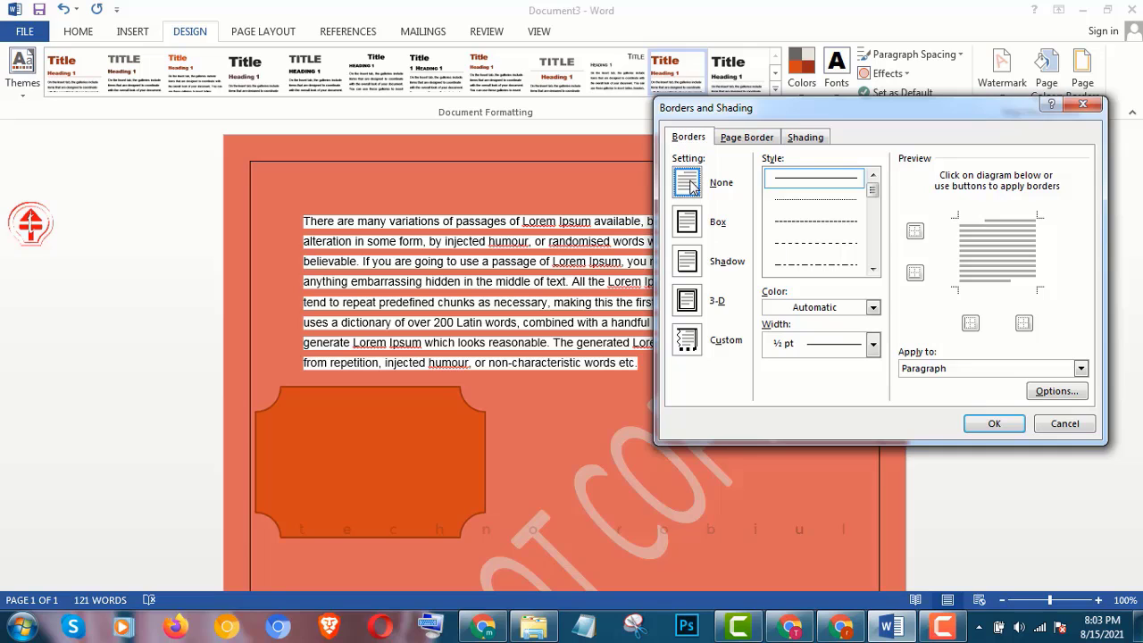
click(1005, 422)
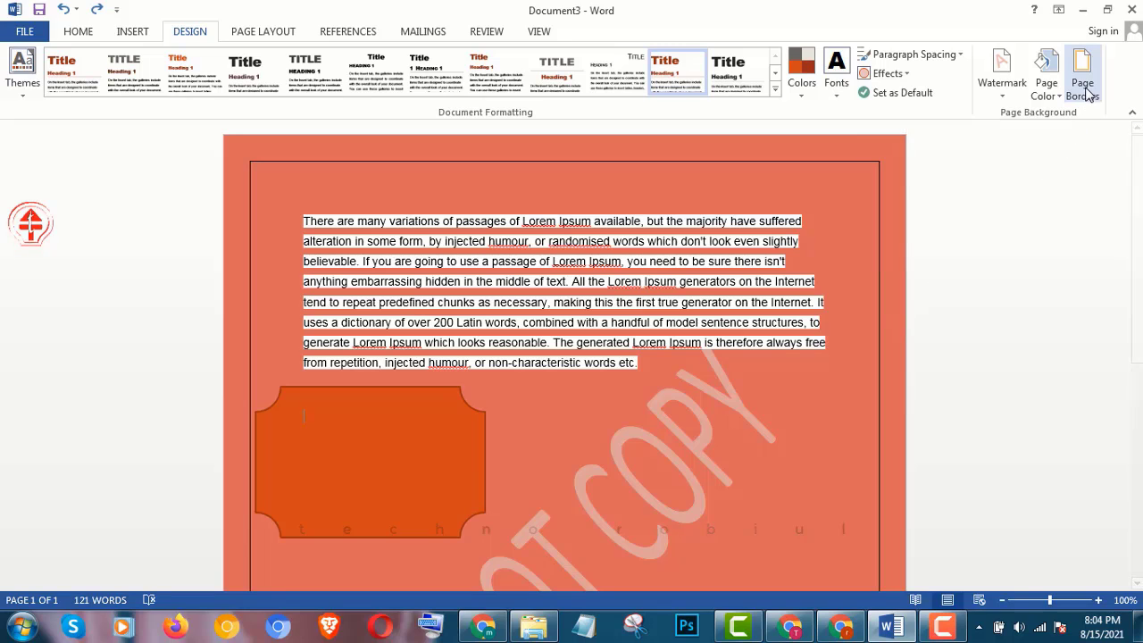
click(1084, 90)
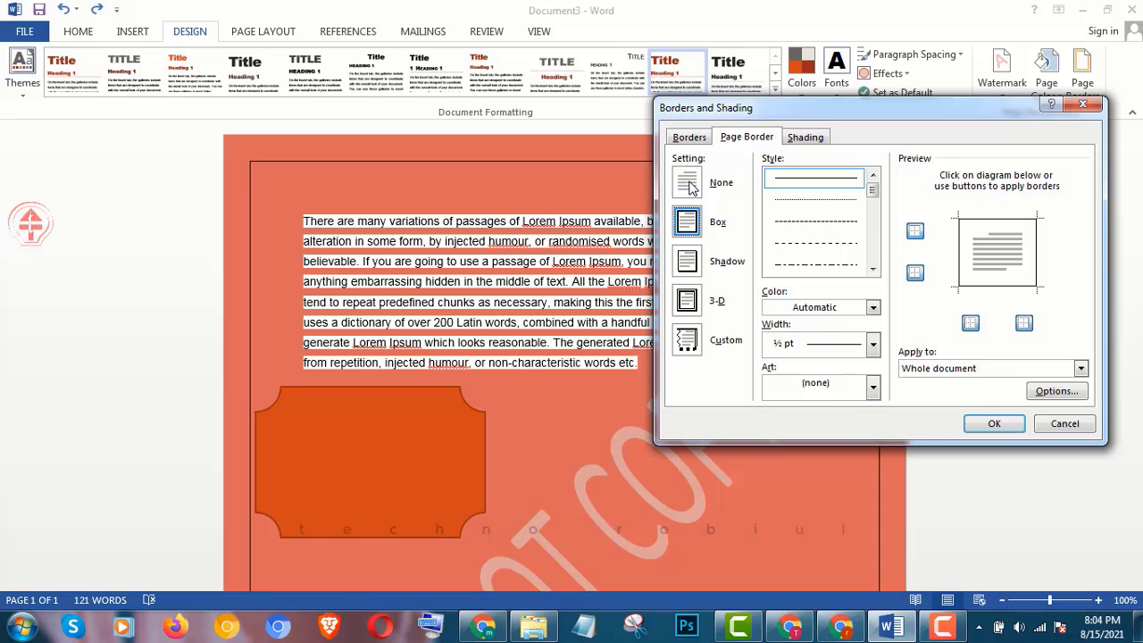
click(691, 184)
click(994, 426)
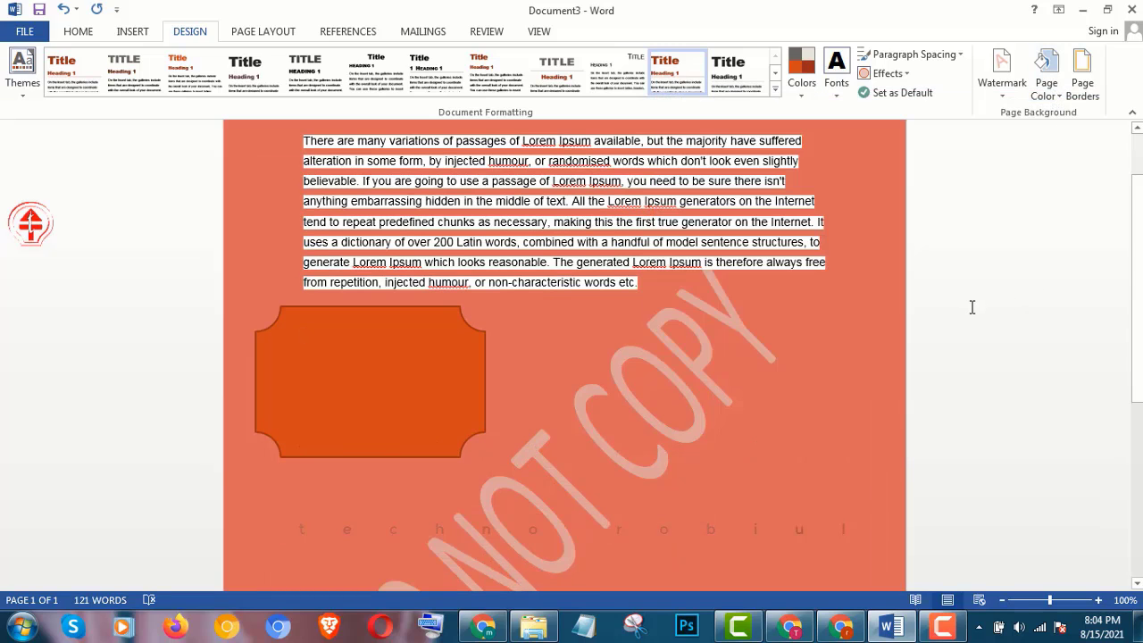
- Set the page colour back to White, Background 1
click(1057, 96)
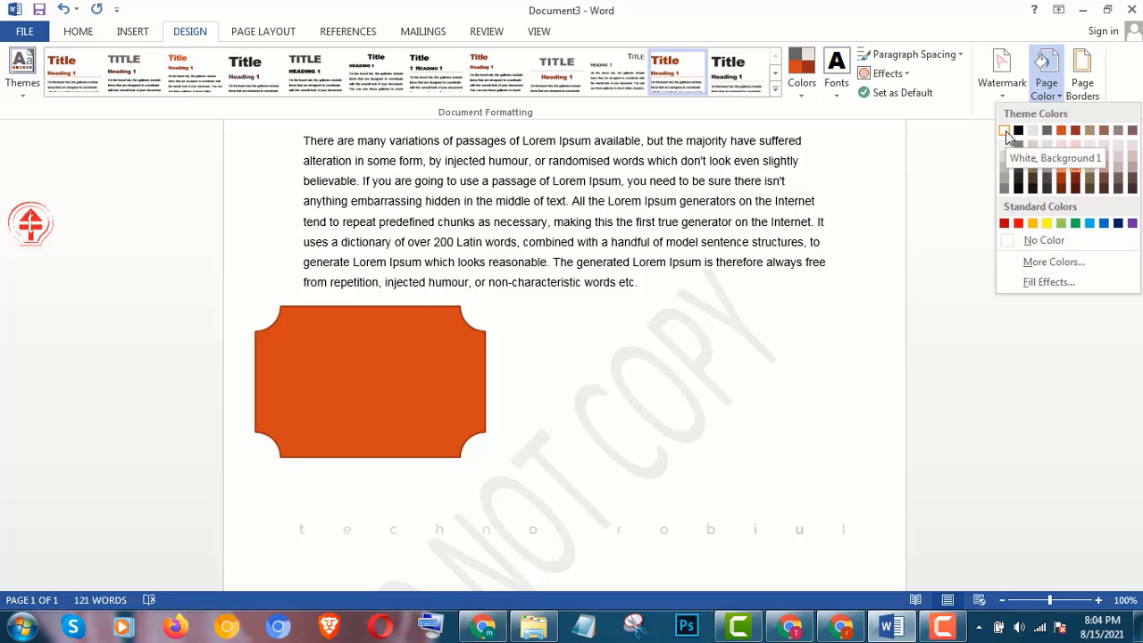
click(1006, 132)
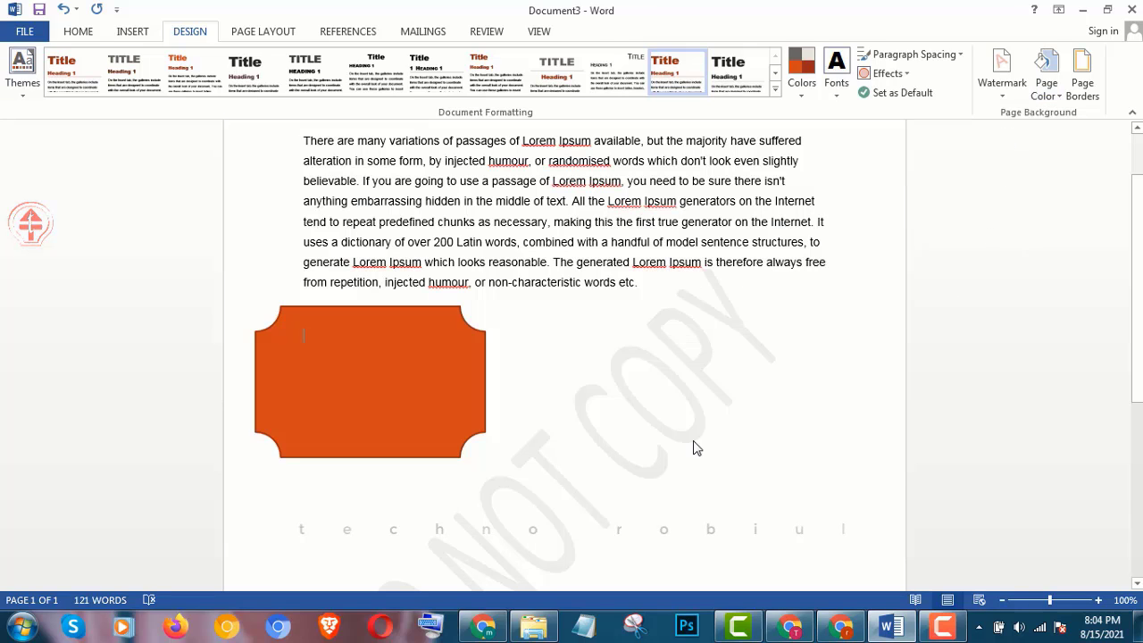